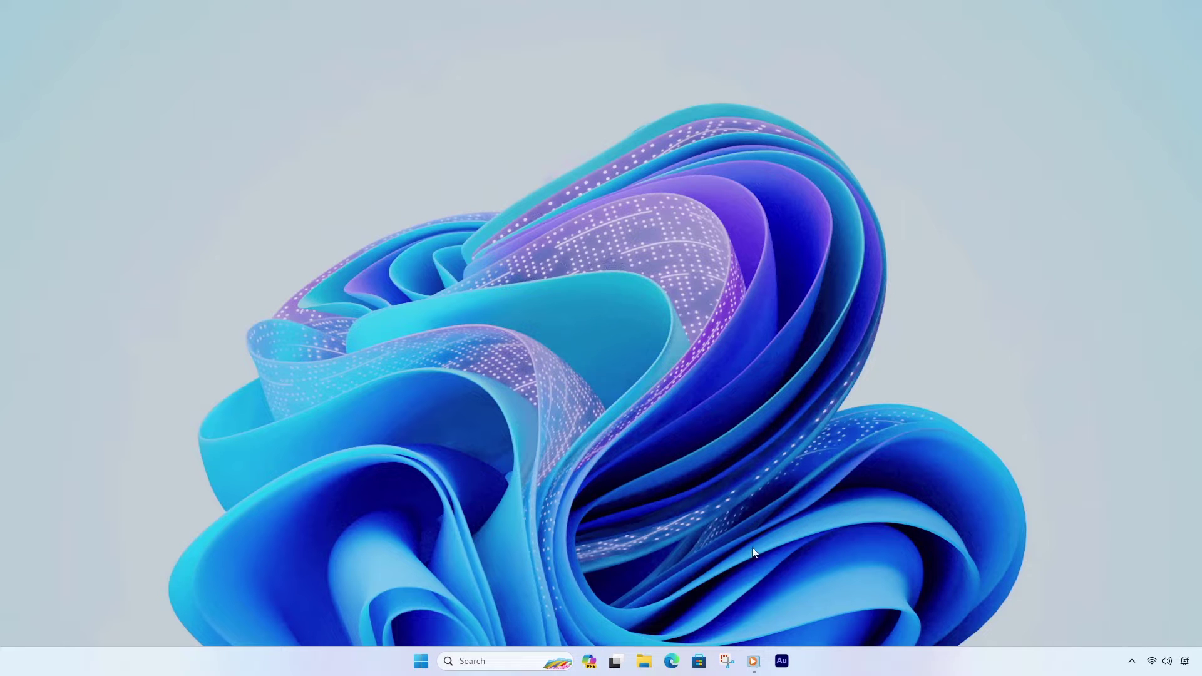
Launch Adobe Audition and go to Edit > Preferences > Audio Hardware
{"action": "left_click", "coordinate": [783, 661]}
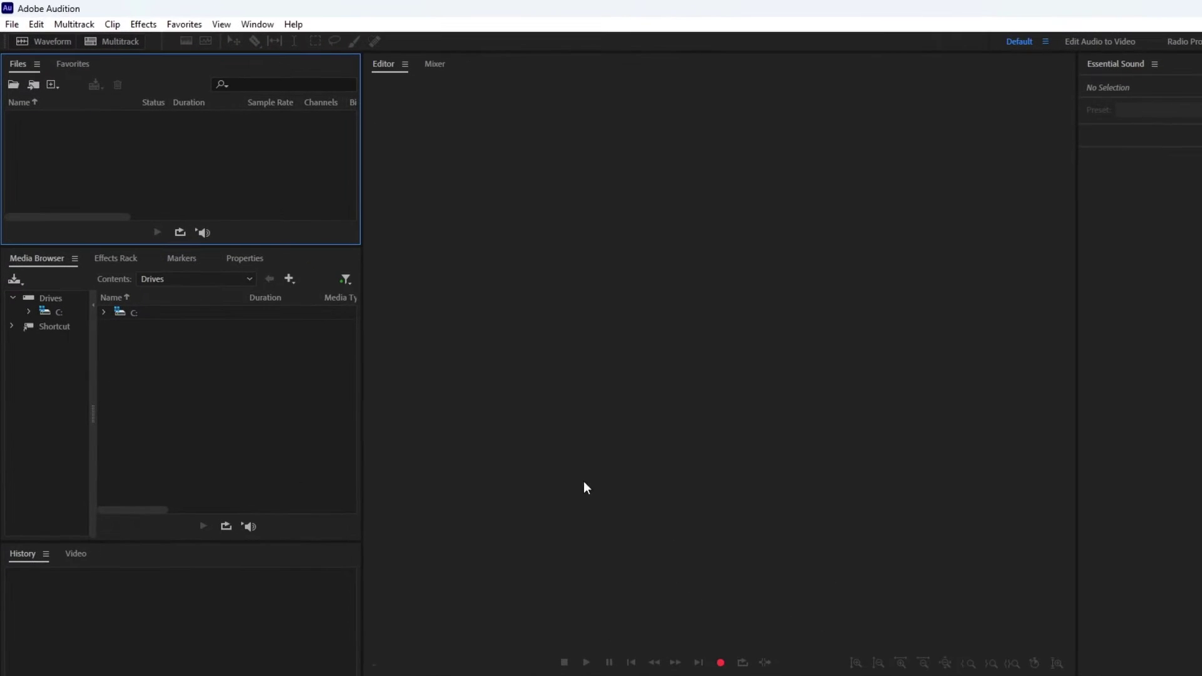
{"action": "left_click", "coordinate": [37, 24]}
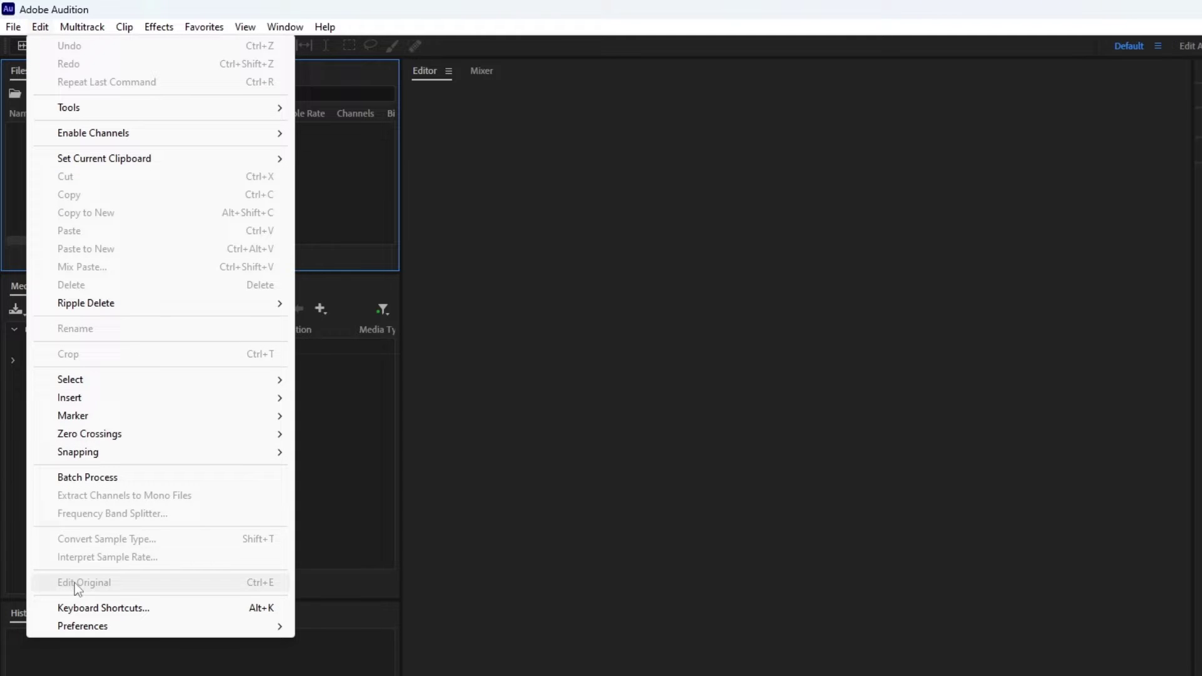
{"action": "mouse_move", "coordinate": [99, 629]}
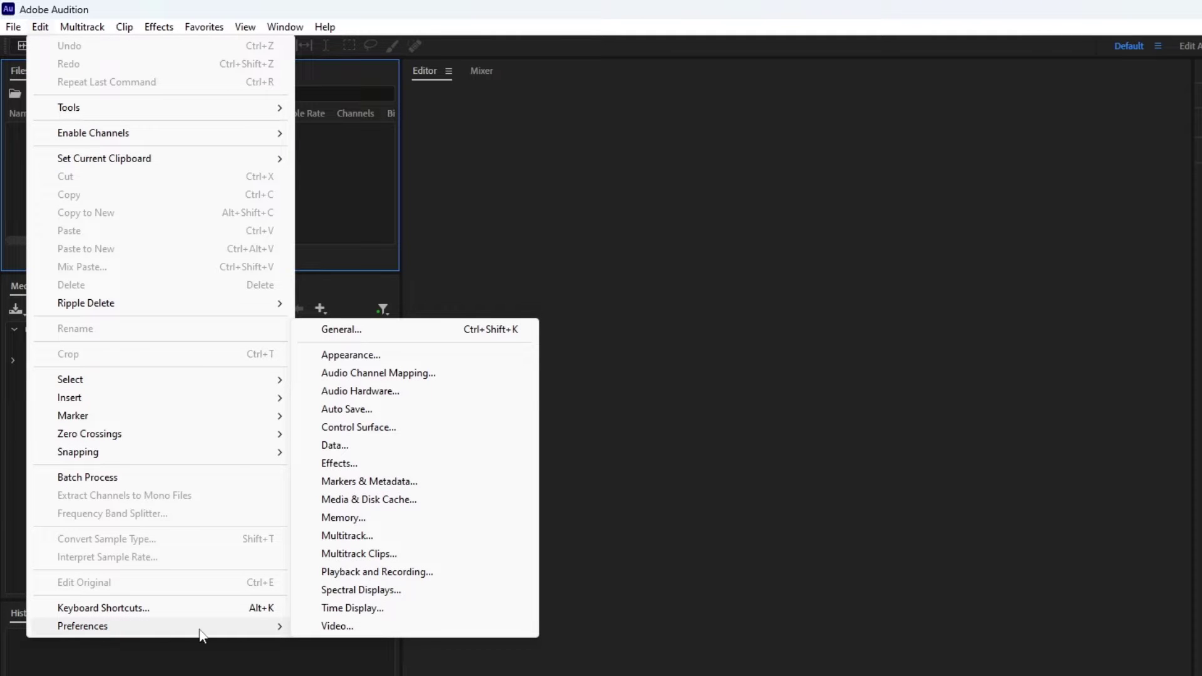
On the Audio Hardware page, keep MME as the device class and bring up the Windows Sound settings
{"action": "left_click", "coordinate": [334, 392]}
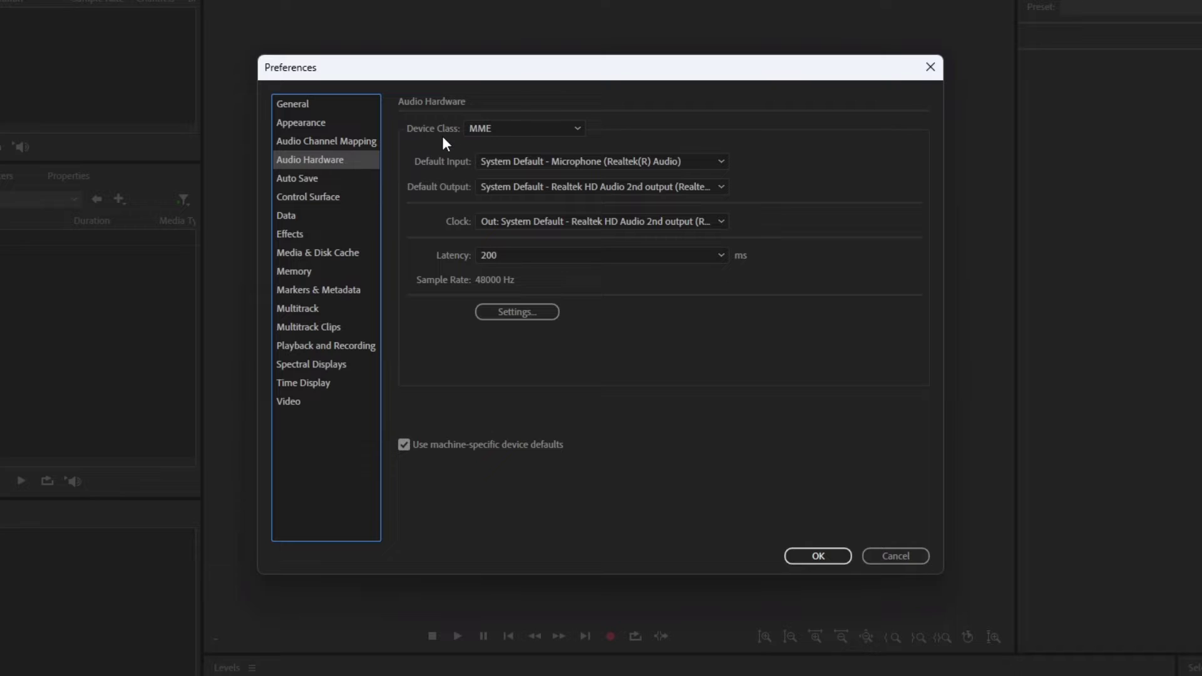
{"action": "left_click", "coordinate": [577, 131]}
{"action": "left_click", "coordinate": [576, 133]}
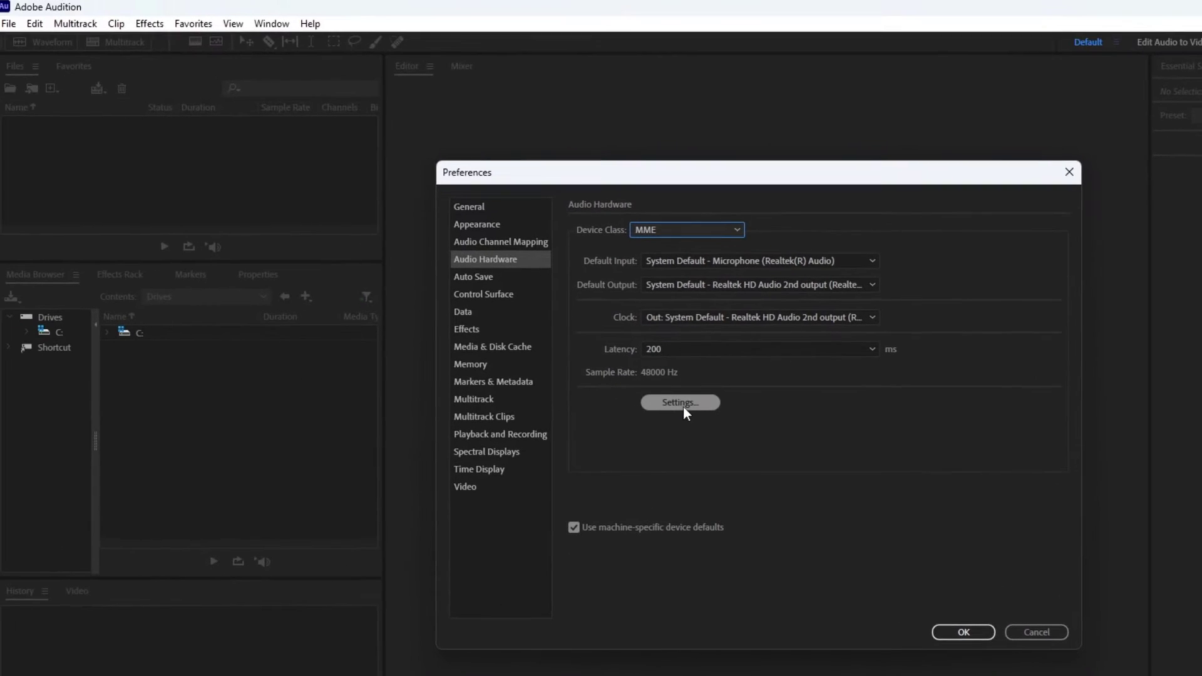
{"action": "left_click", "coordinate": [686, 408]}
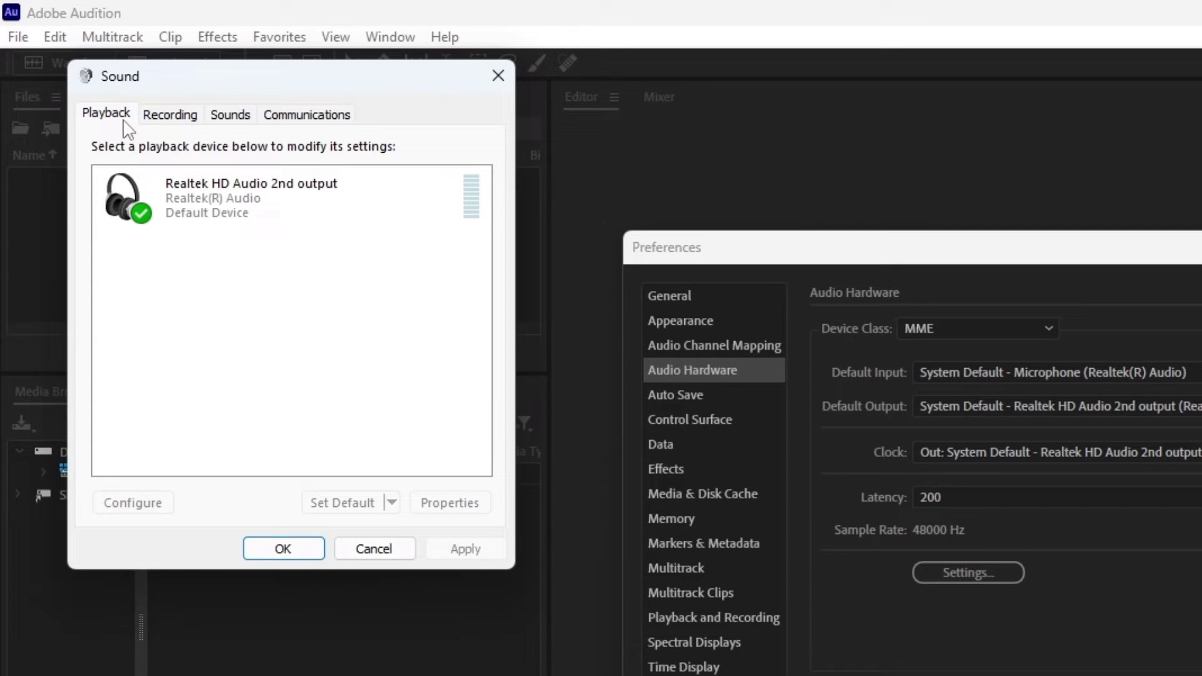
{"action": "left_click", "coordinate": [170, 191]}
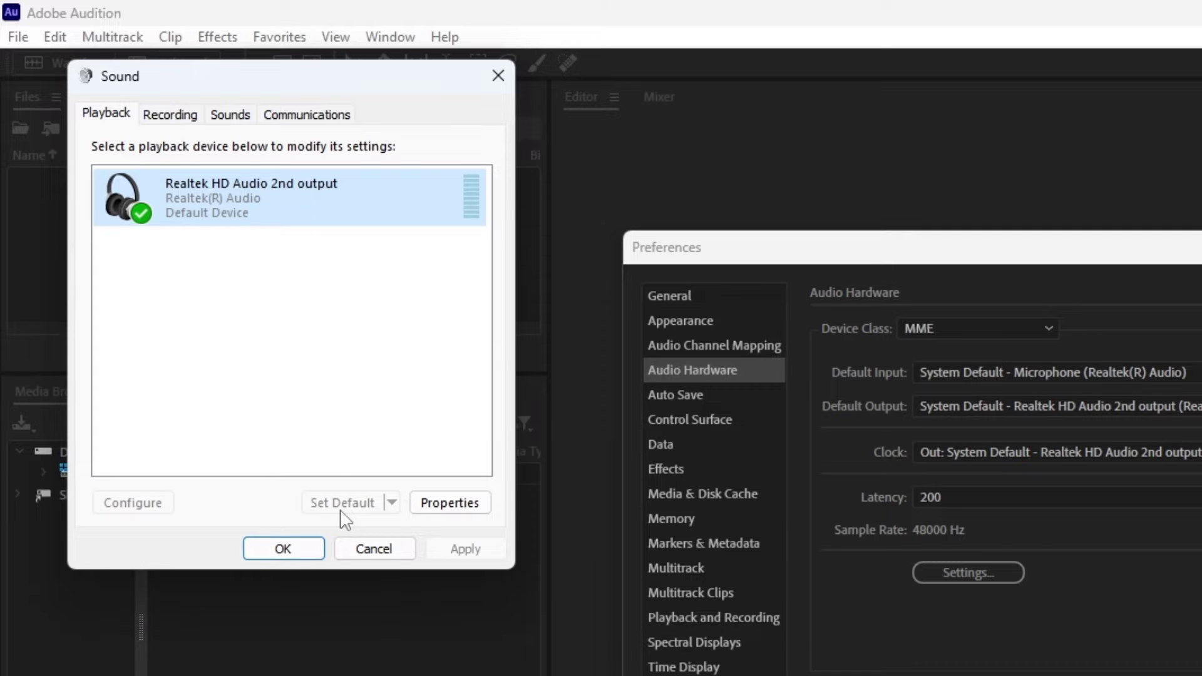
In the Recording list, show disabled and disconnected devices to reveal Stereo Mix
{"action": "left_click", "coordinate": [170, 116]}
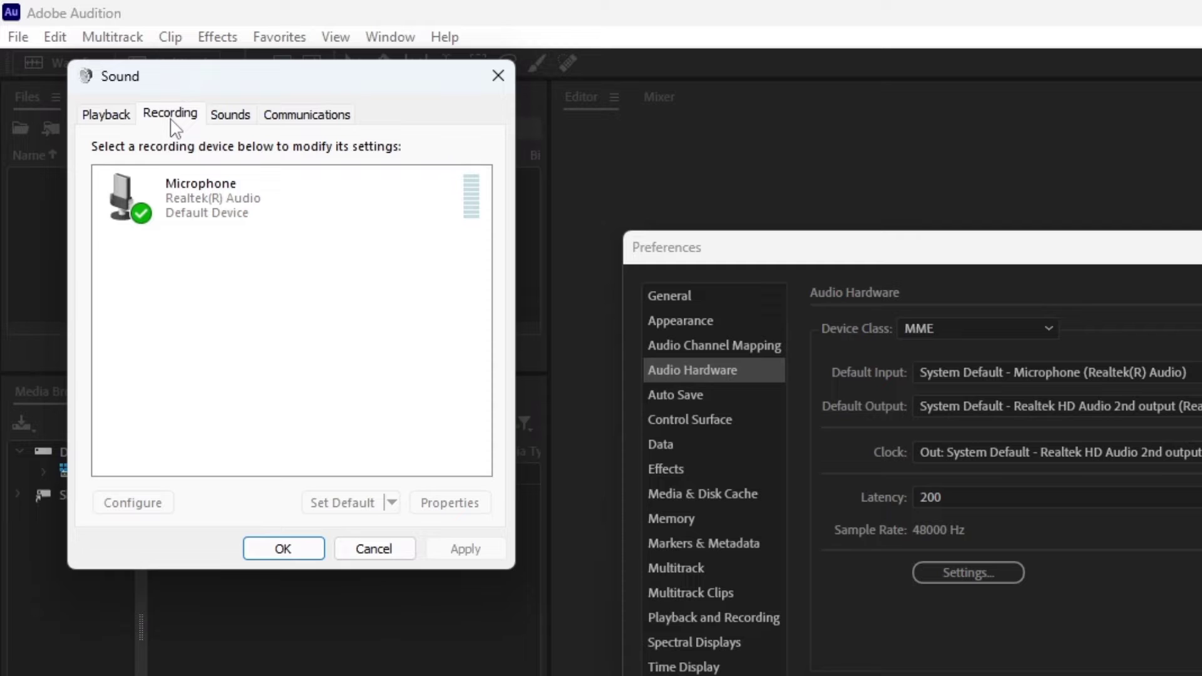
{"action": "right_click", "coordinate": [222, 295]}
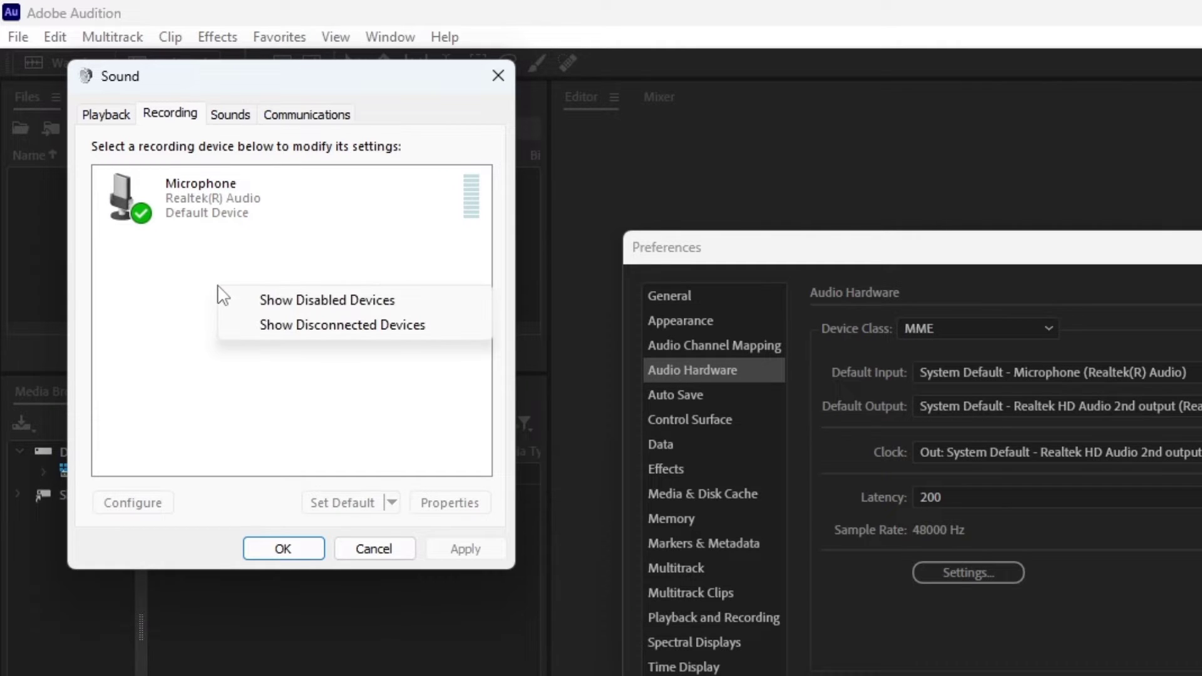
{"action": "left_click", "coordinate": [282, 303]}
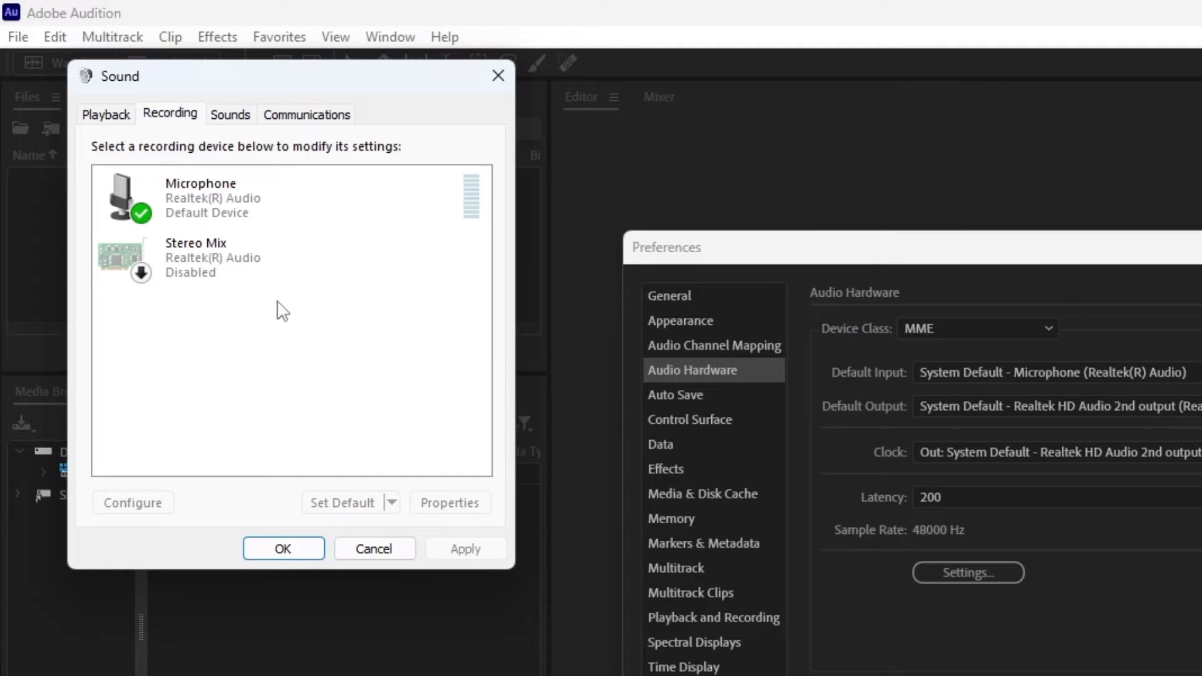
{"action": "right_click", "coordinate": [260, 317]}
{"action": "left_click", "coordinate": [360, 348]}
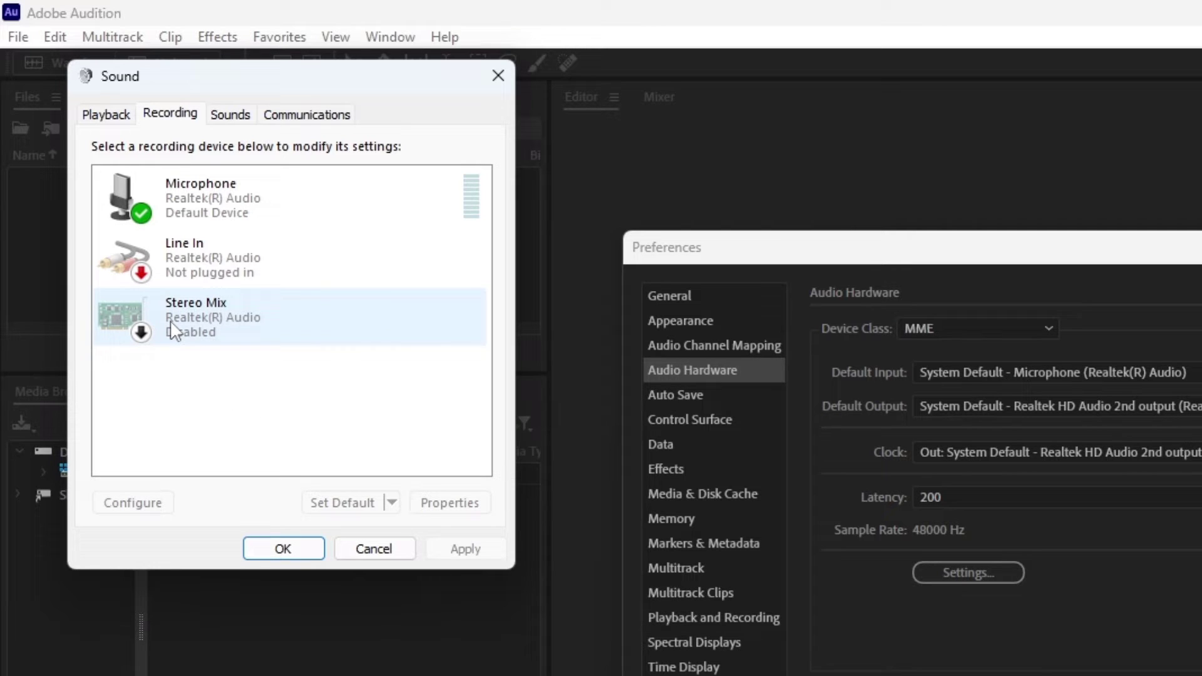
Enable Stereo Mix, hide disconnected devices again, and select Stereo Mix
{"action": "right_click", "coordinate": [194, 318]}
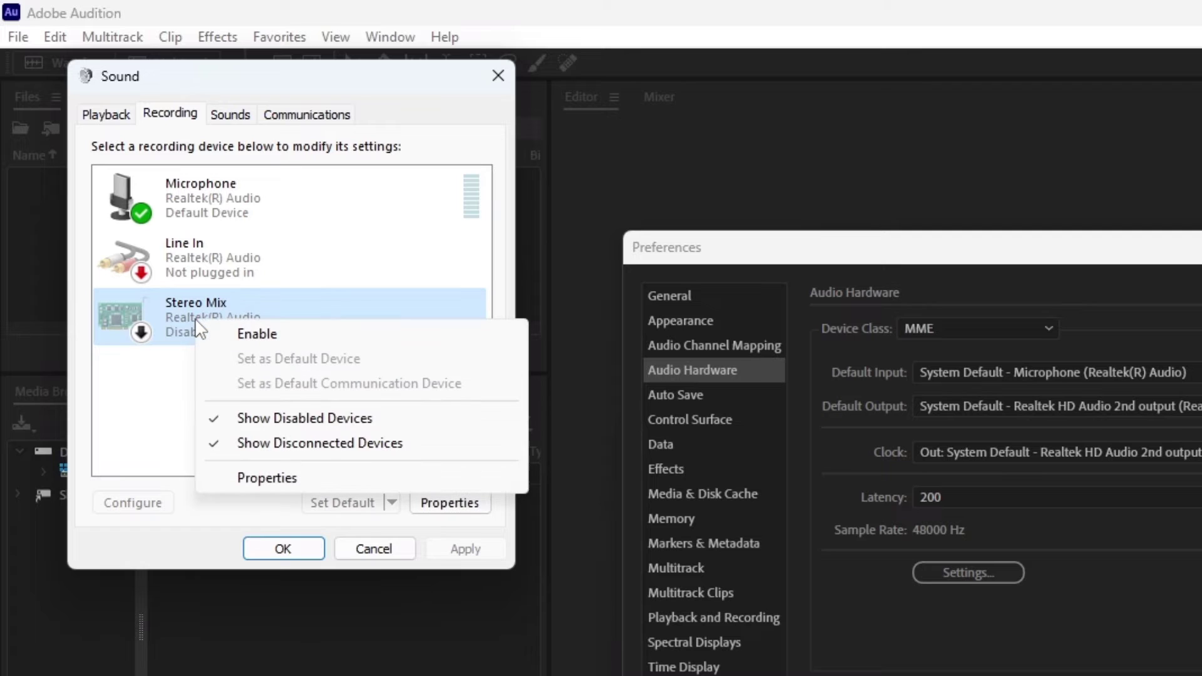
{"action": "left_click", "coordinate": [271, 335]}
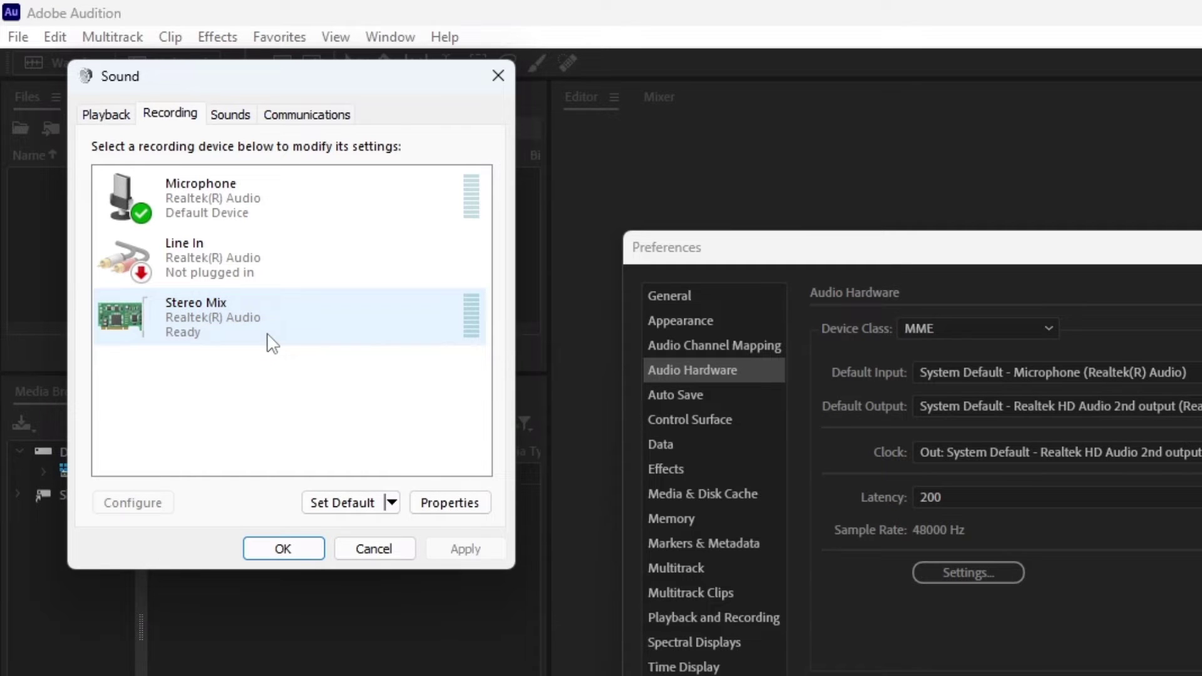
{"action": "right_click", "coordinate": [238, 363]}
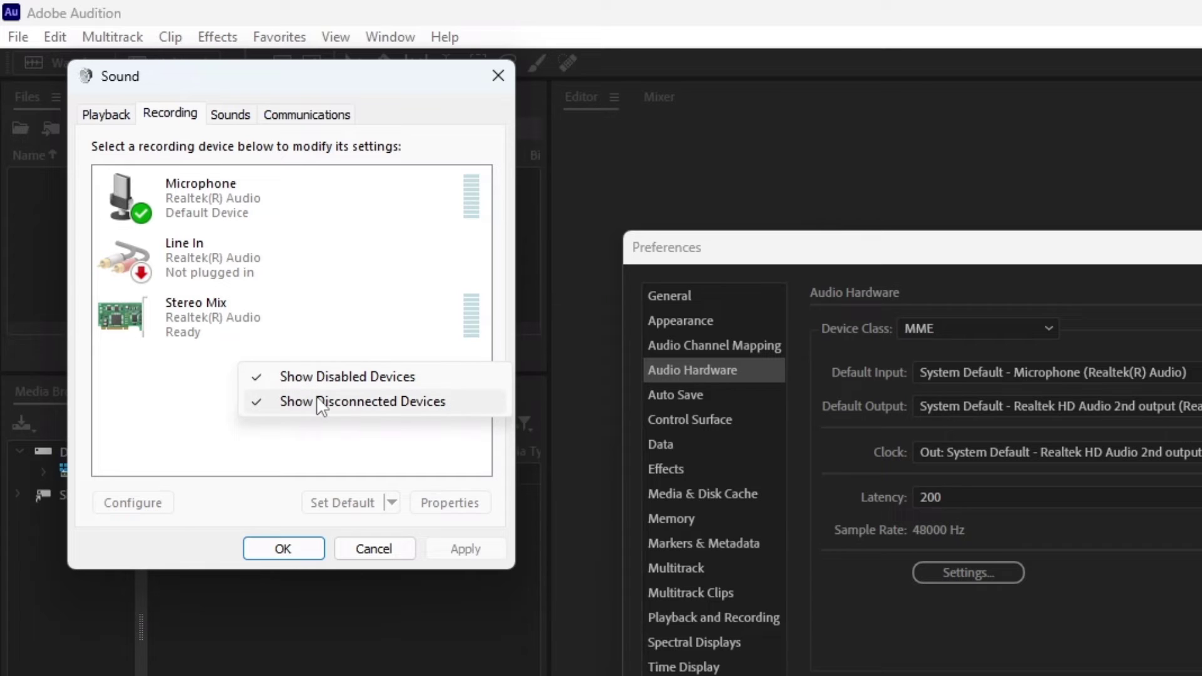
{"action": "left_click", "coordinate": [320, 406]}
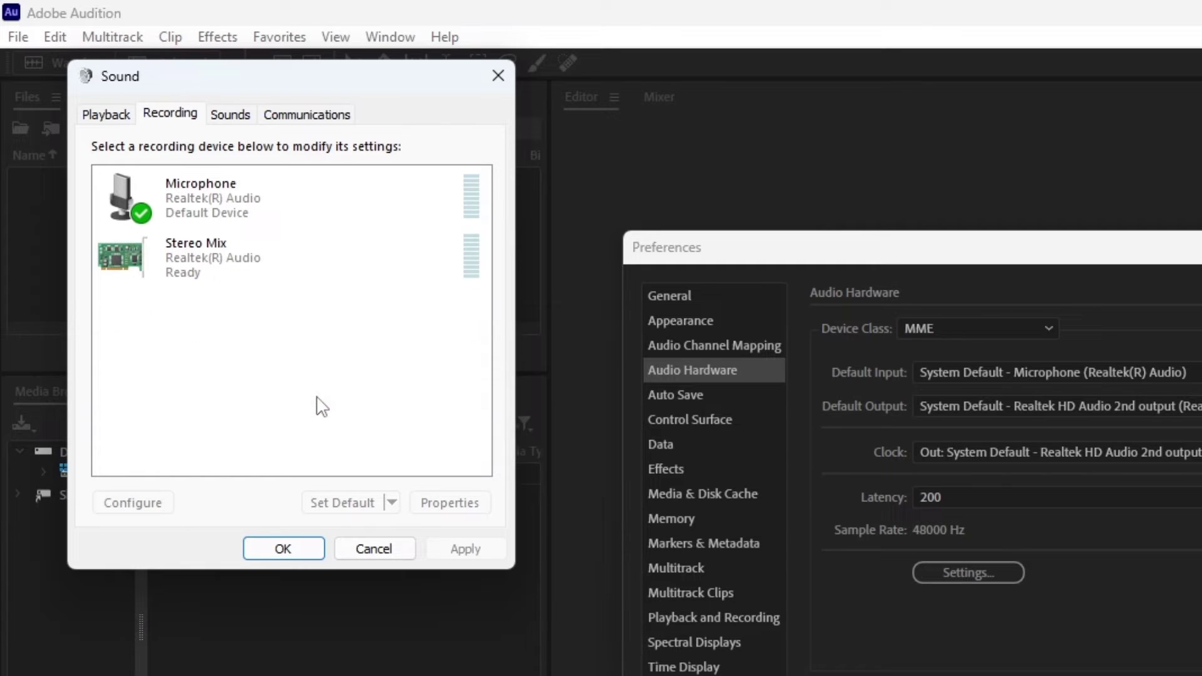
{"action": "left_click", "coordinate": [156, 251]}
Review Stereo Mix's recording level in its properties, leaving it at 50
{"action": "right_click", "coordinate": [205, 260]}
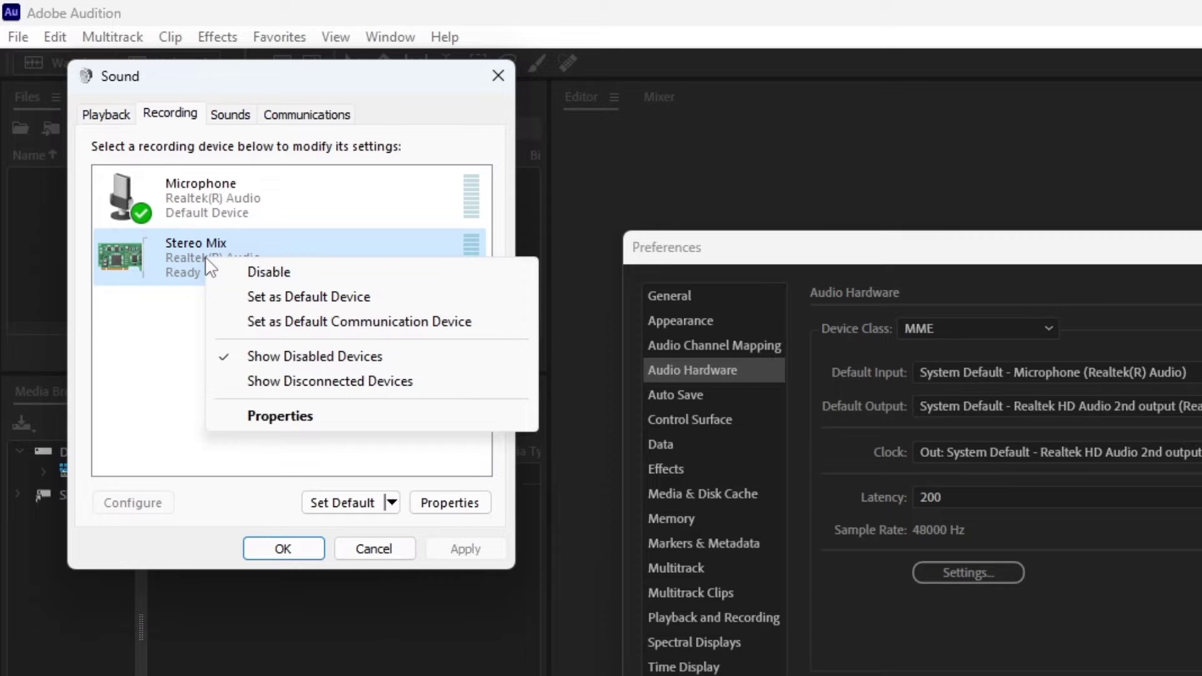
{"action": "left_click", "coordinate": [261, 417]}
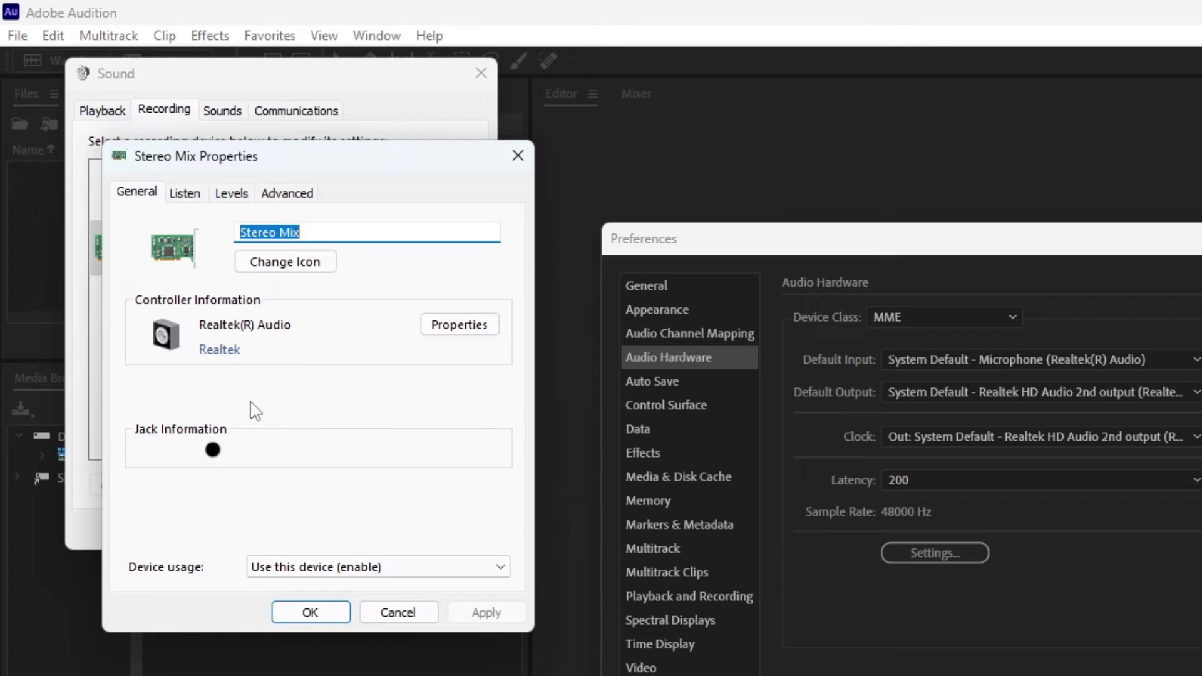
{"action": "left_click", "coordinate": [229, 194]}
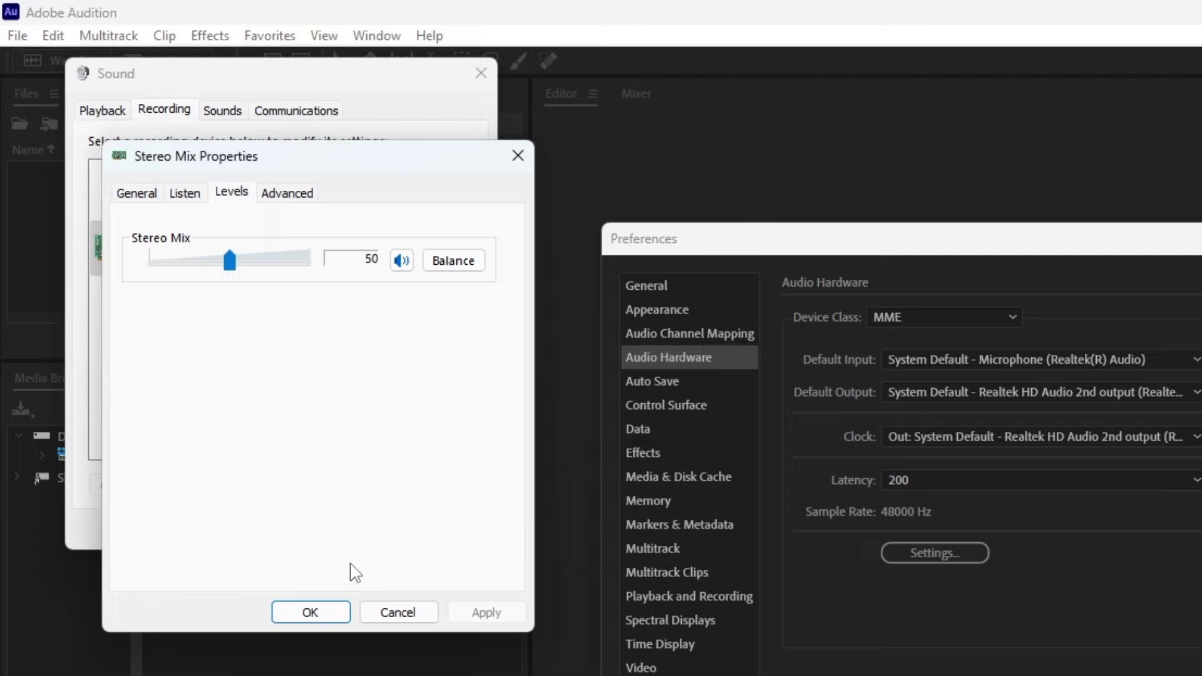
{"action": "left_click", "coordinate": [311, 613]}
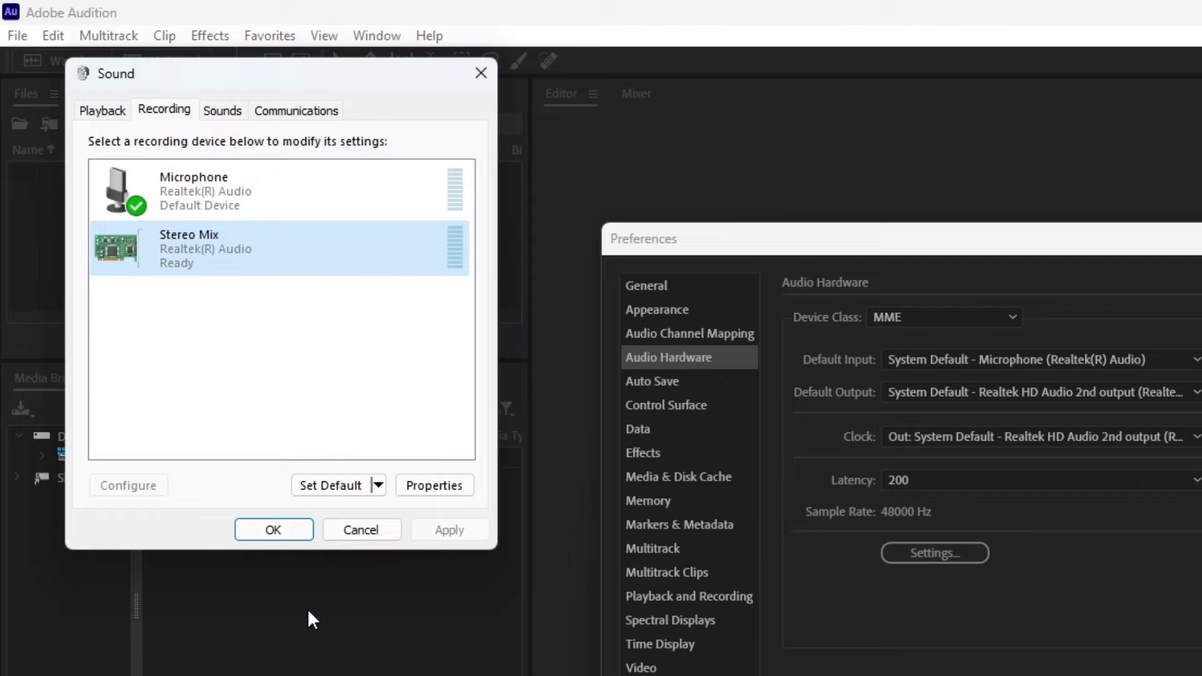
Close Sound and set Audition's Default Input to Stereo Mix (Realtek(R) Audio), confirming the change
{"action": "left_click", "coordinate": [269, 532]}
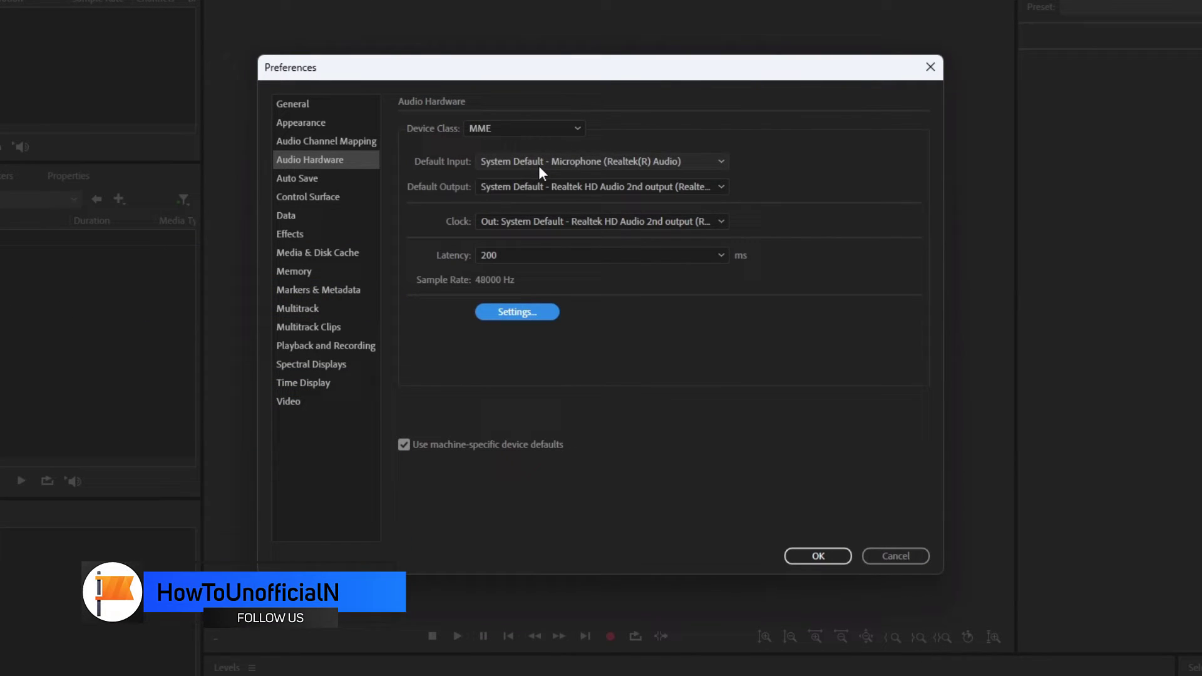
{"action": "left_click", "coordinate": [538, 165]}
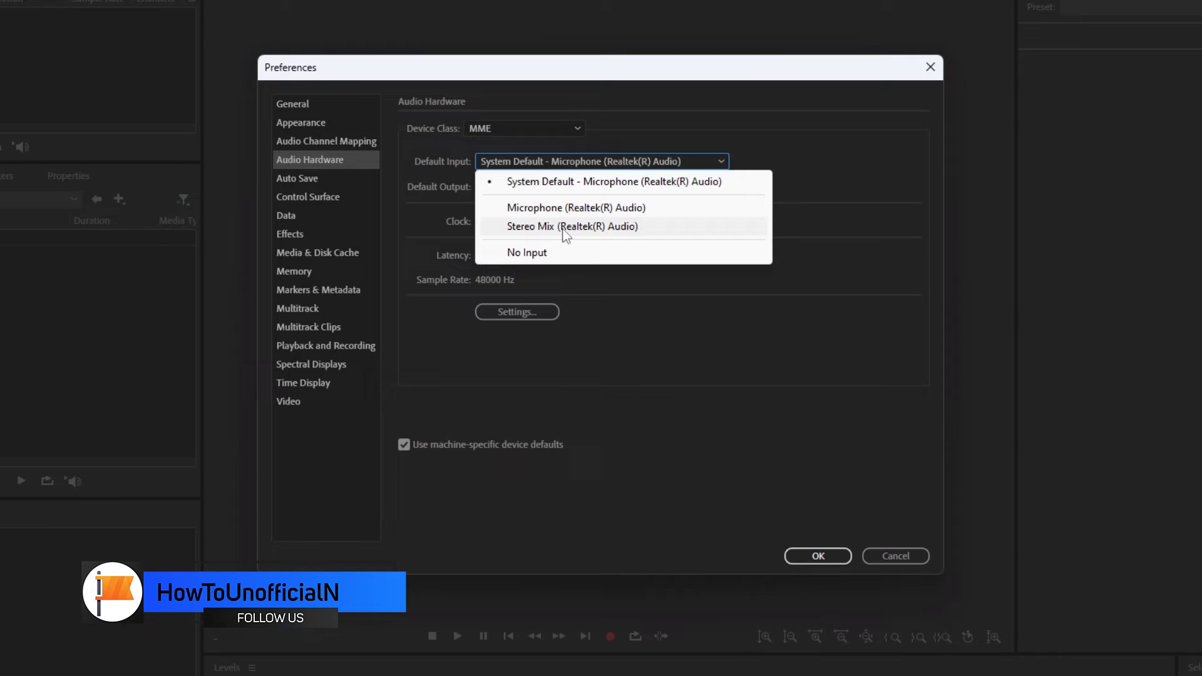
{"action": "left_click", "coordinate": [587, 228]}
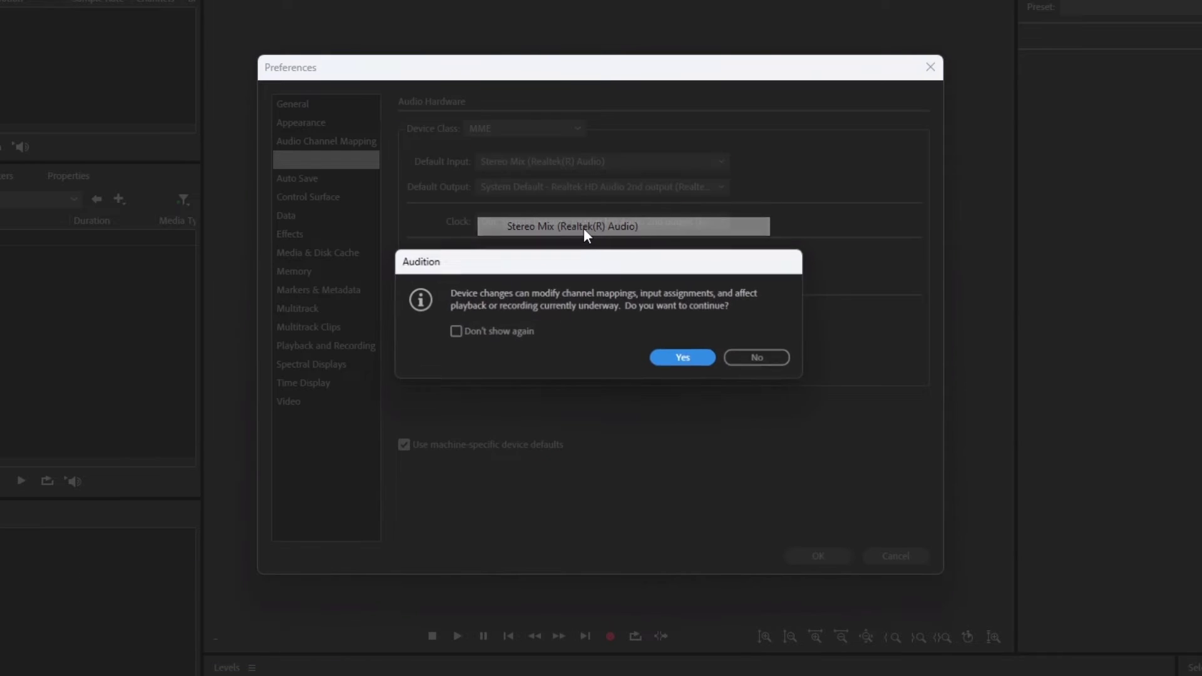
{"action": "left_click", "coordinate": [681, 360]}
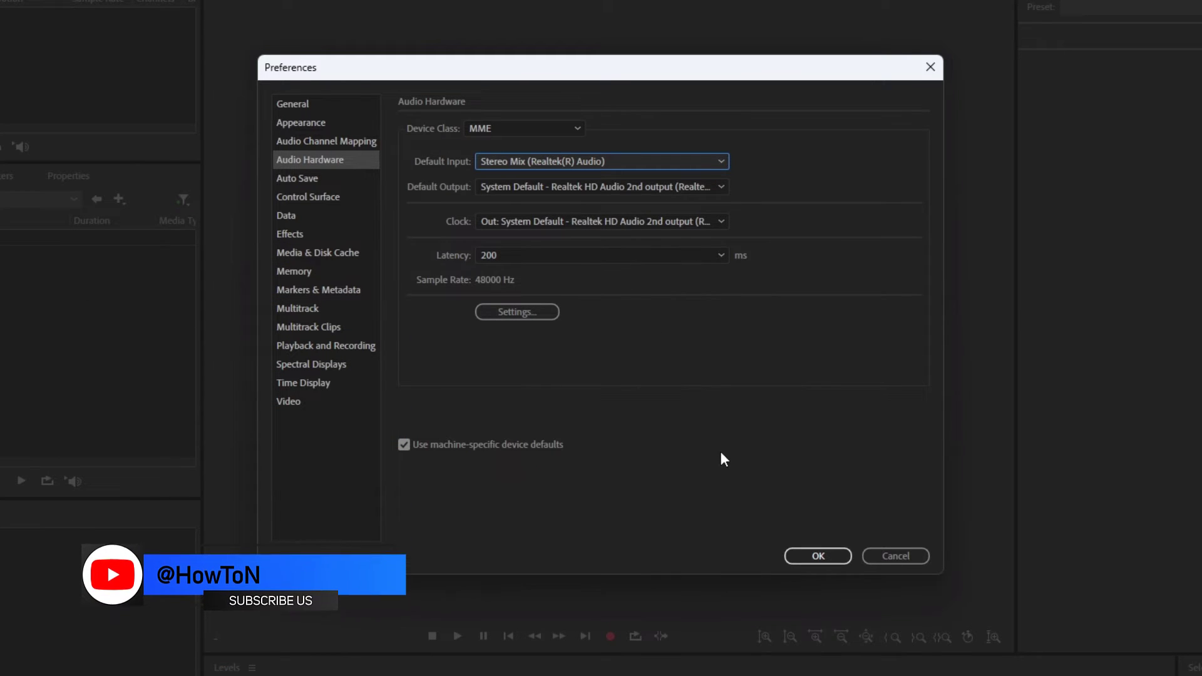
Close Audition's Preferences and play 'No Indication - TrackTribe' in Windows Media Player
{"action": "left_click", "coordinate": [817, 558]}
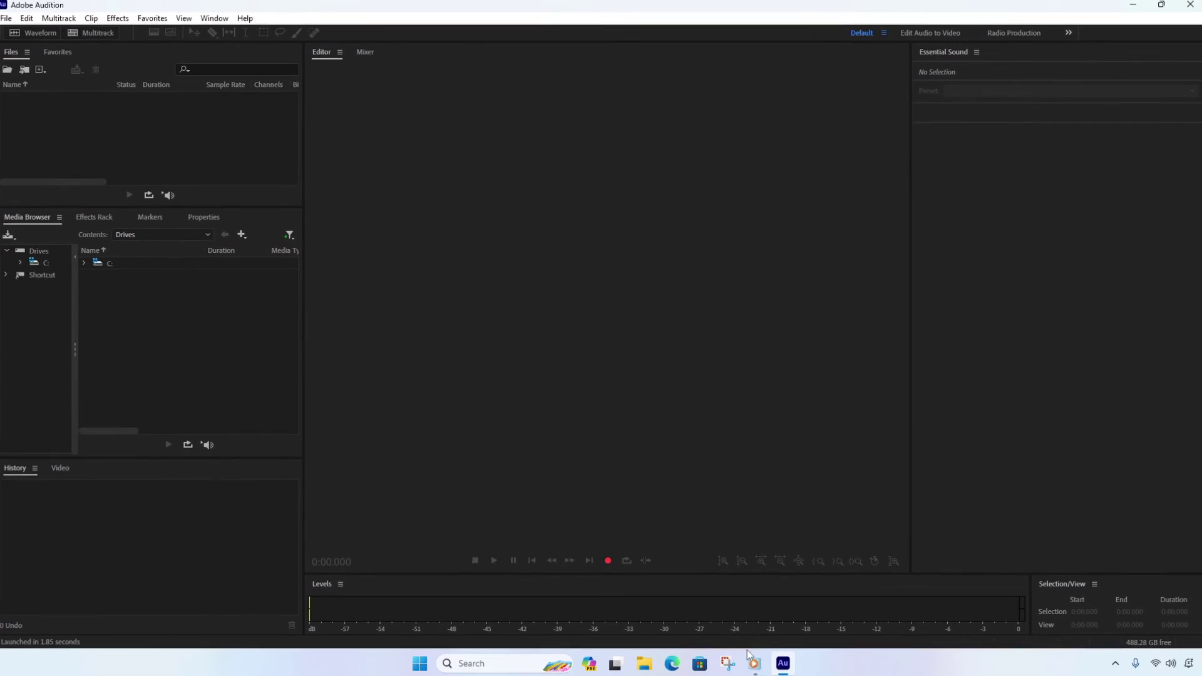
{"action": "left_click", "coordinate": [753, 662]}
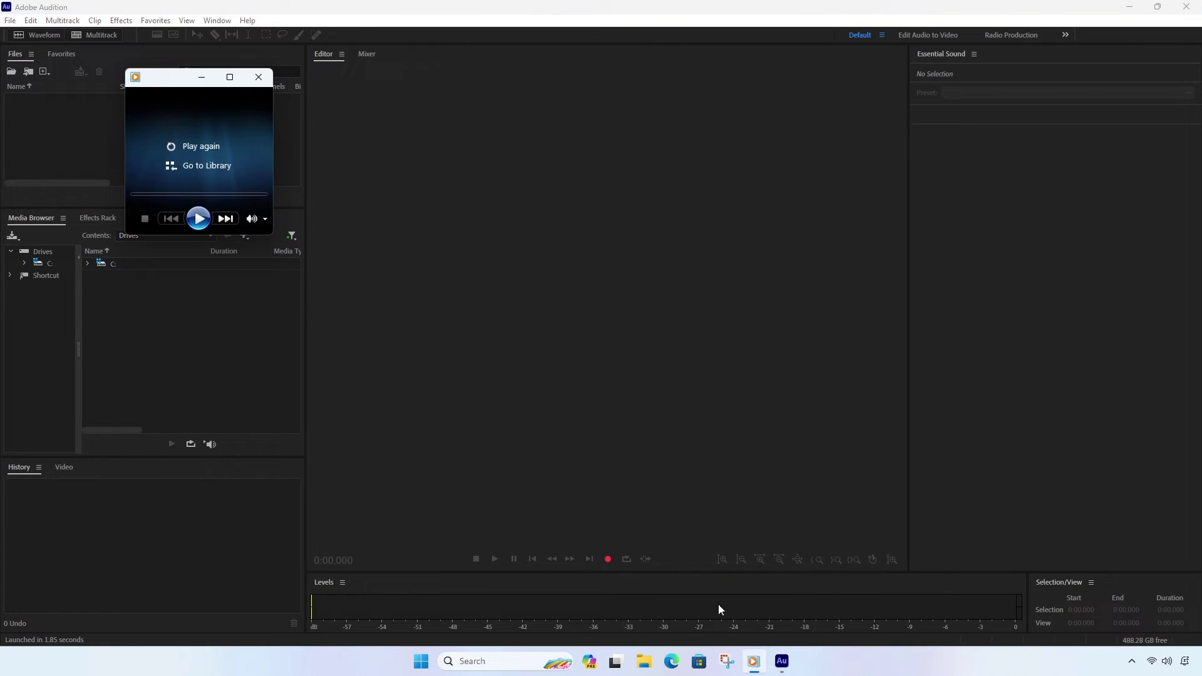
{"action": "left_click", "coordinate": [199, 219]}
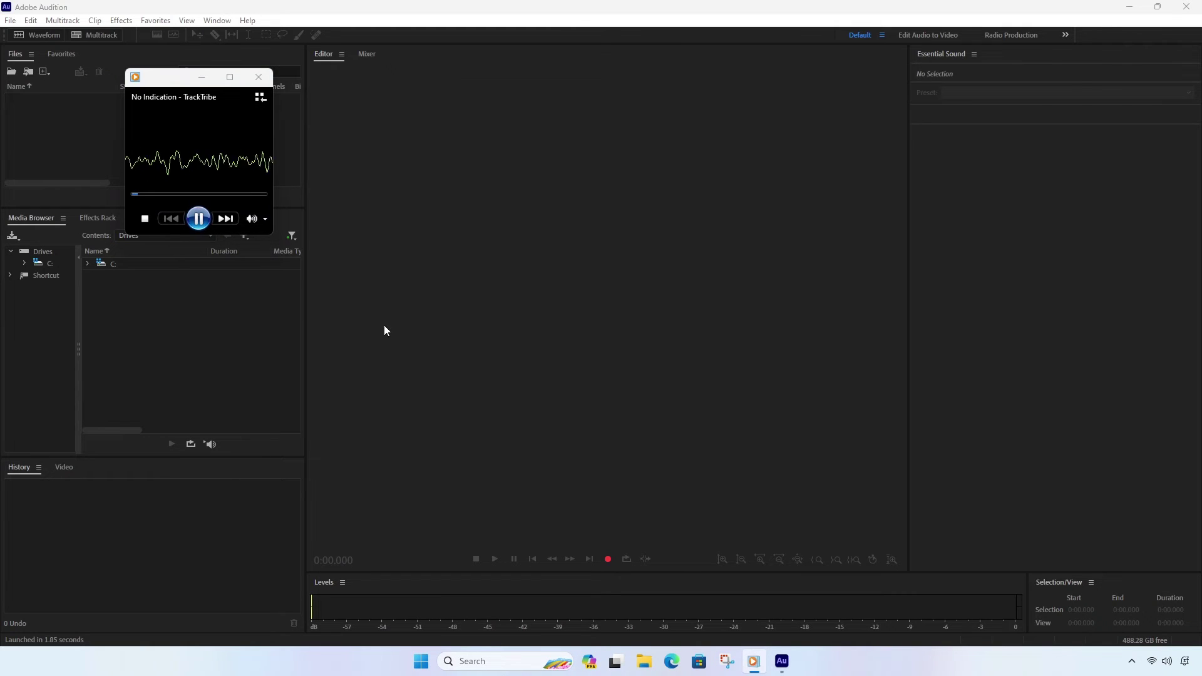
Start a recording and set the new file Untitled 1 to Stereo, 48000 Hz, 24-bit
{"action": "left_click", "coordinate": [607, 560]}
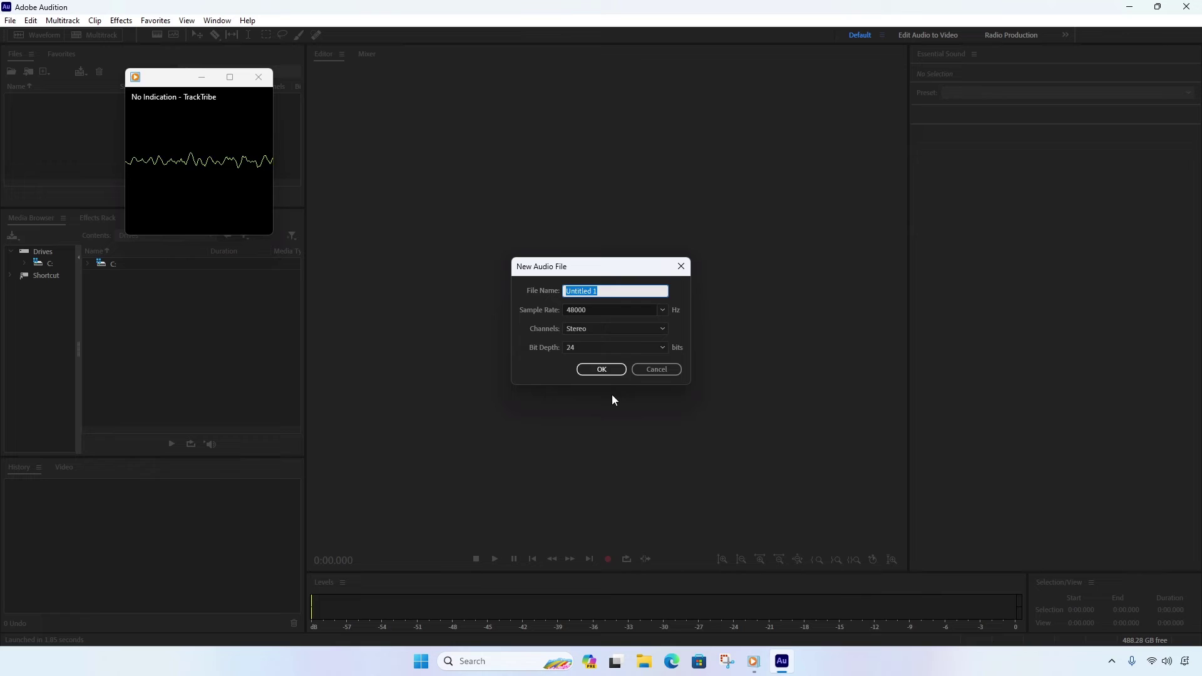
{"action": "left_click", "coordinate": [588, 332]}
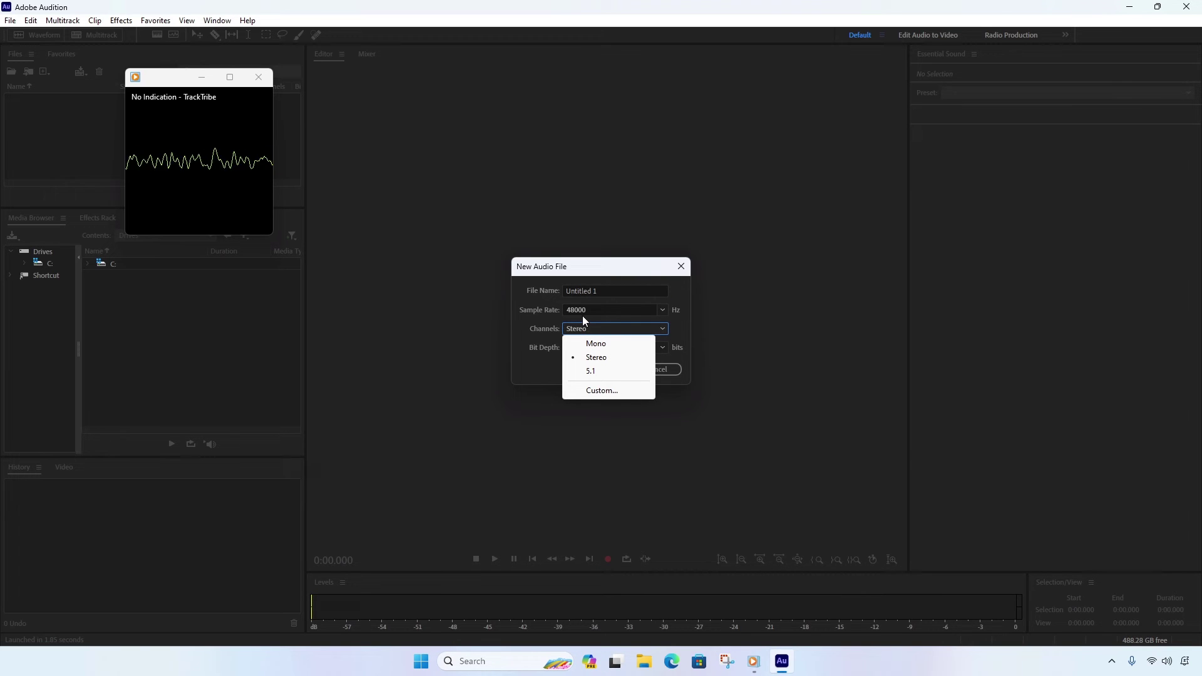
{"action": "left_click", "coordinate": [583, 311]}
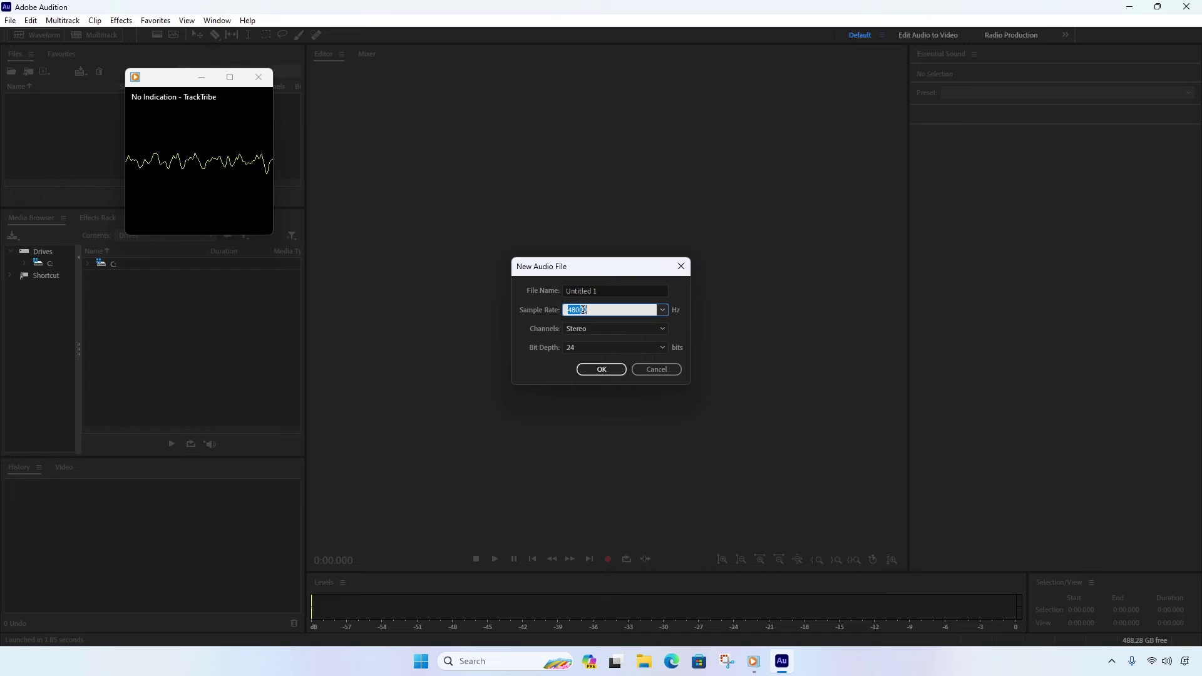
{"action": "left_click", "coordinate": [663, 310]}
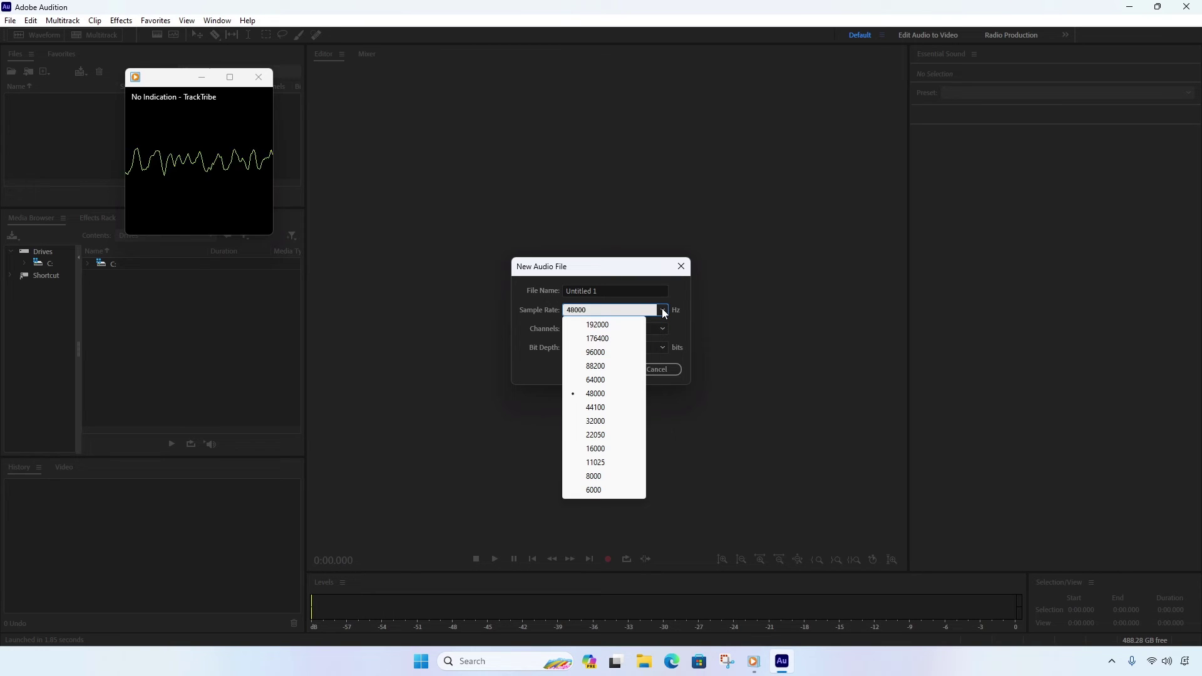
{"action": "left_click", "coordinate": [663, 309]}
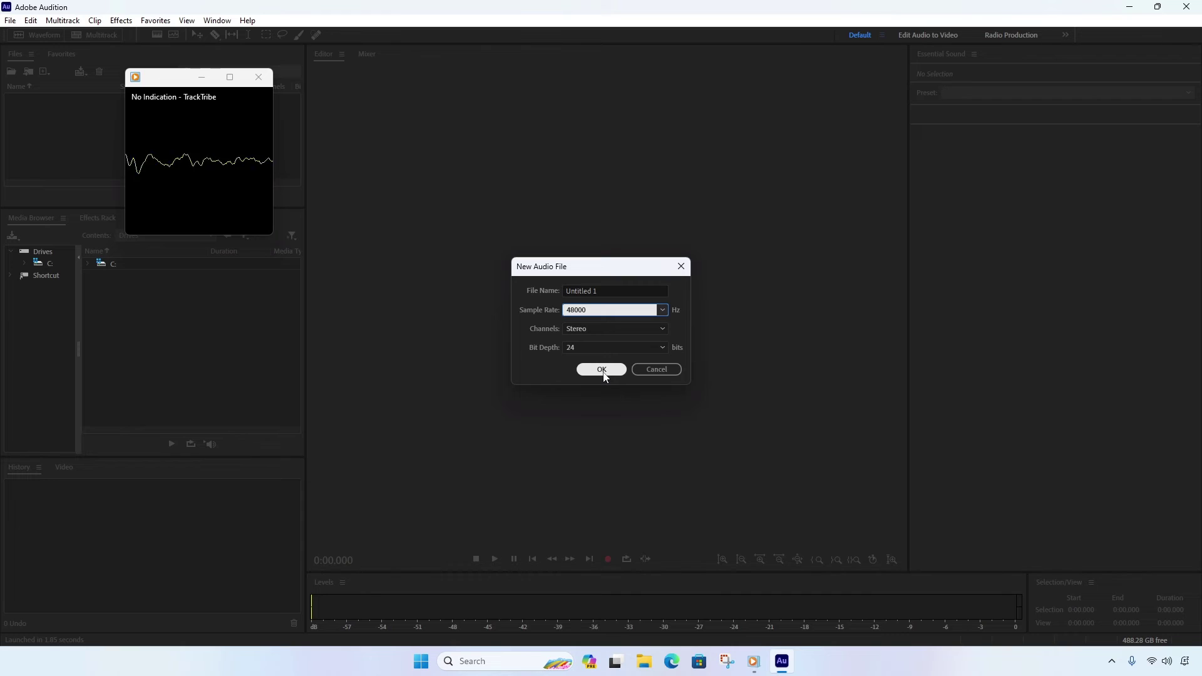
{"action": "left_click", "coordinate": [654, 348]}
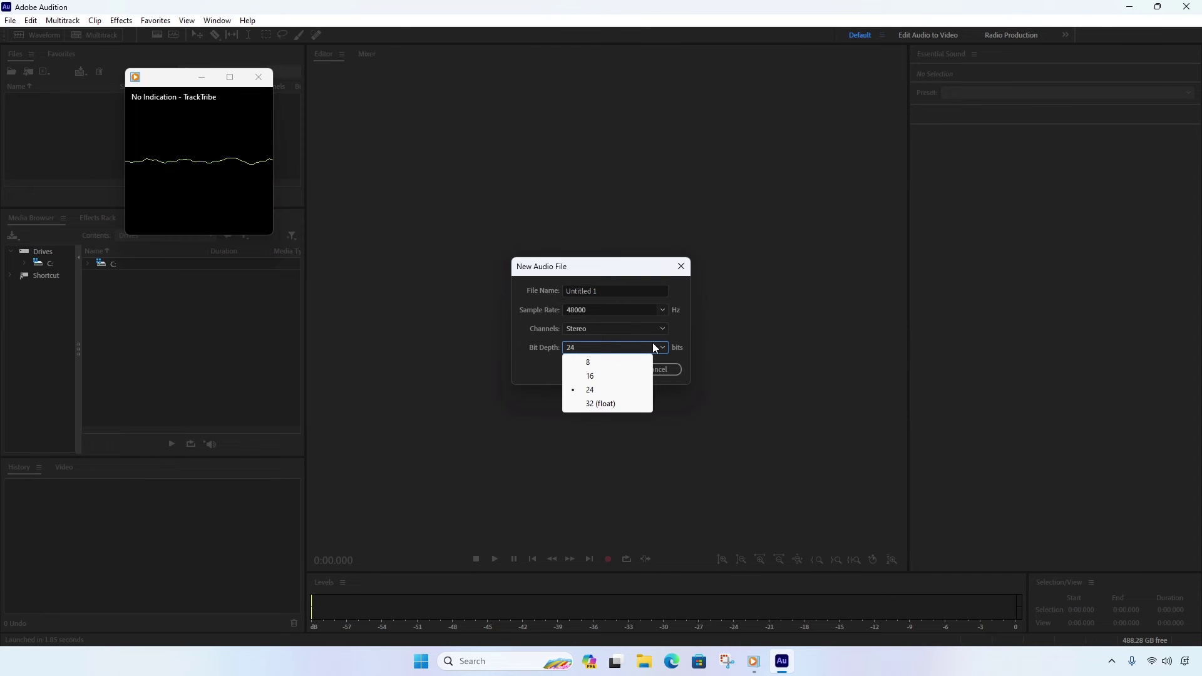
{"action": "left_click", "coordinate": [664, 345]}
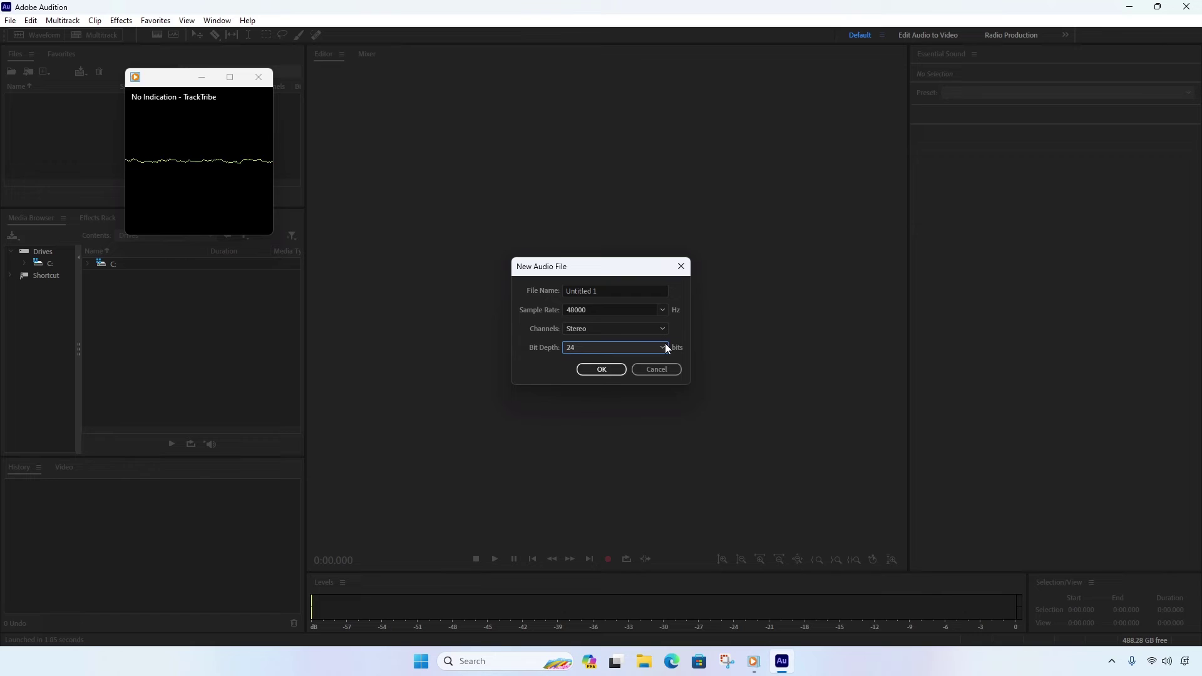
Confirm the new file to begin recording, checking the system volume in Quick Settings
{"action": "left_click", "coordinate": [598, 371]}
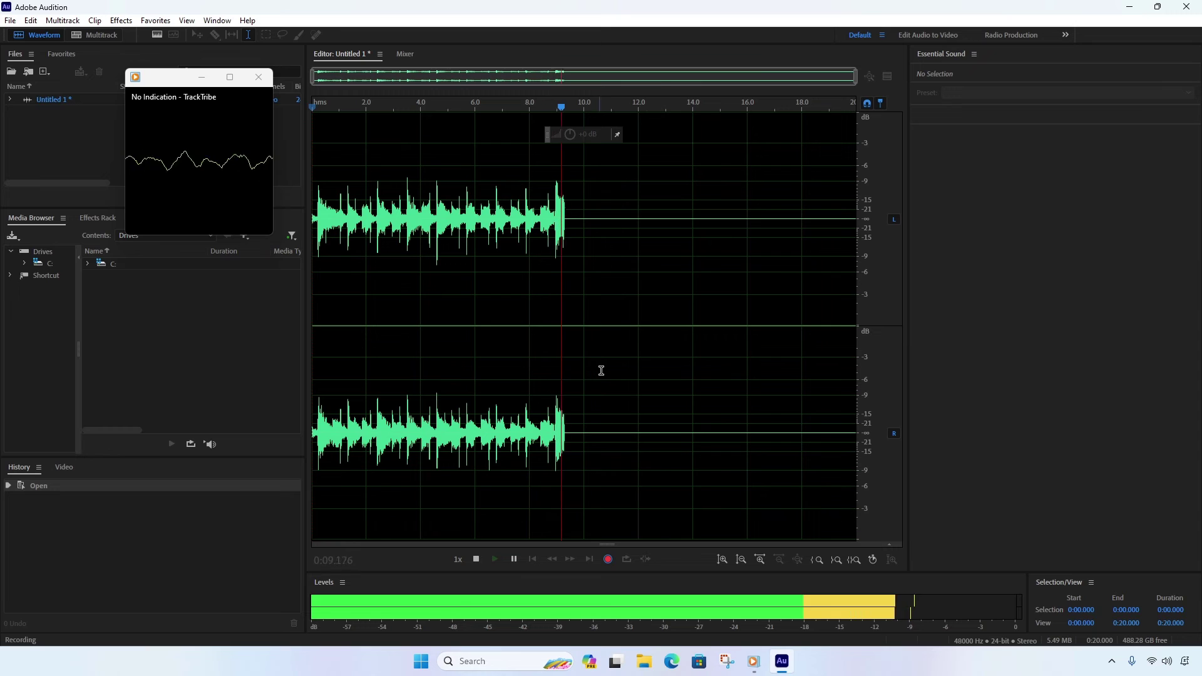
{"action": "left_click", "coordinate": [1166, 662]}
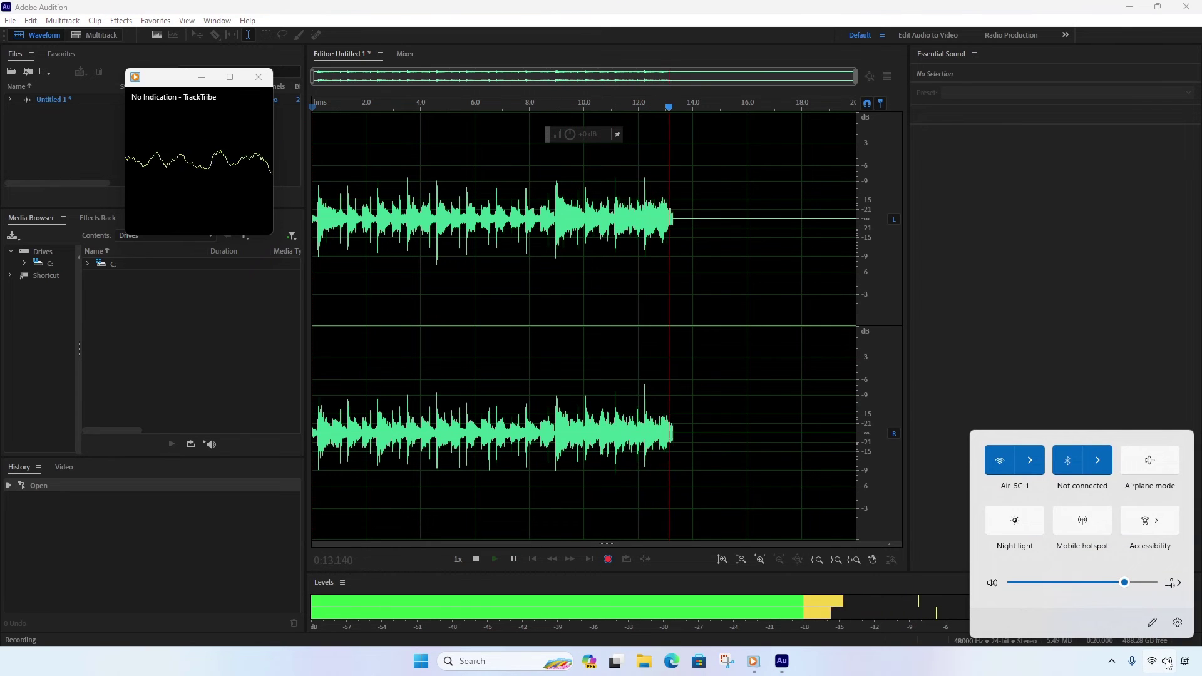
{"action": "mouse_move", "coordinate": [1126, 583]}
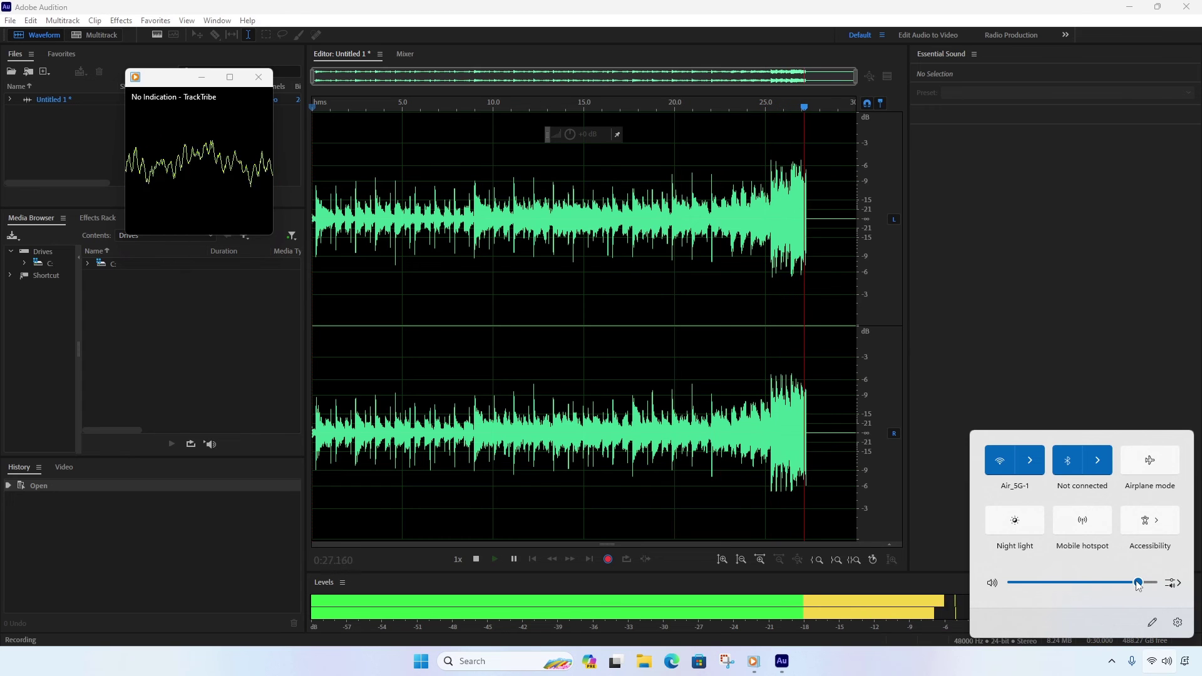
{"action": "left_click", "coordinate": [1074, 670]}
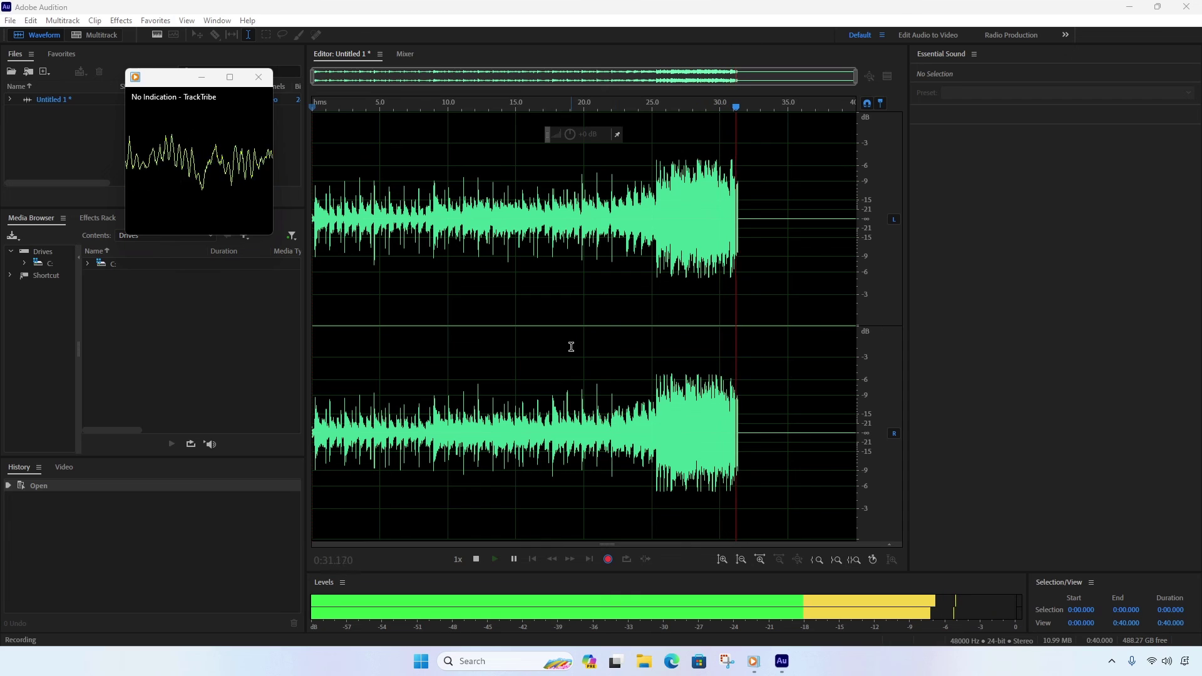